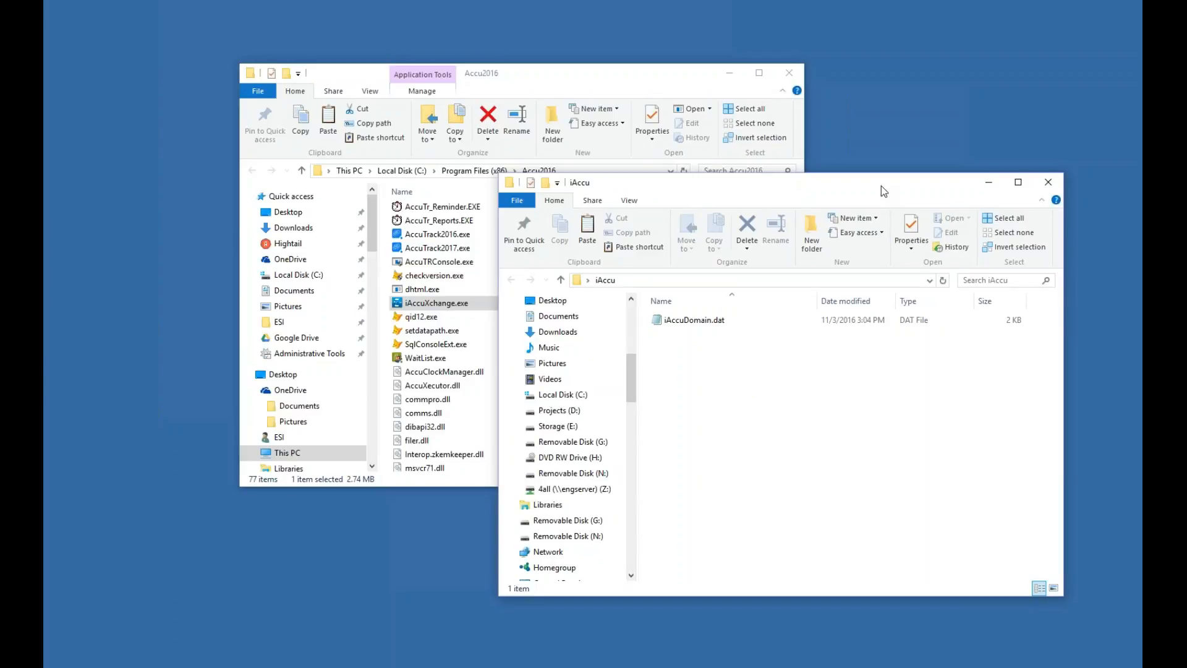
# Copy iAccuDomain.dat from the iAccu folder into the Accu2016 program folder, and close the iAccu folder
pyautogui.moveTo(866, 183); pyautogui.dragTo(862, 172)
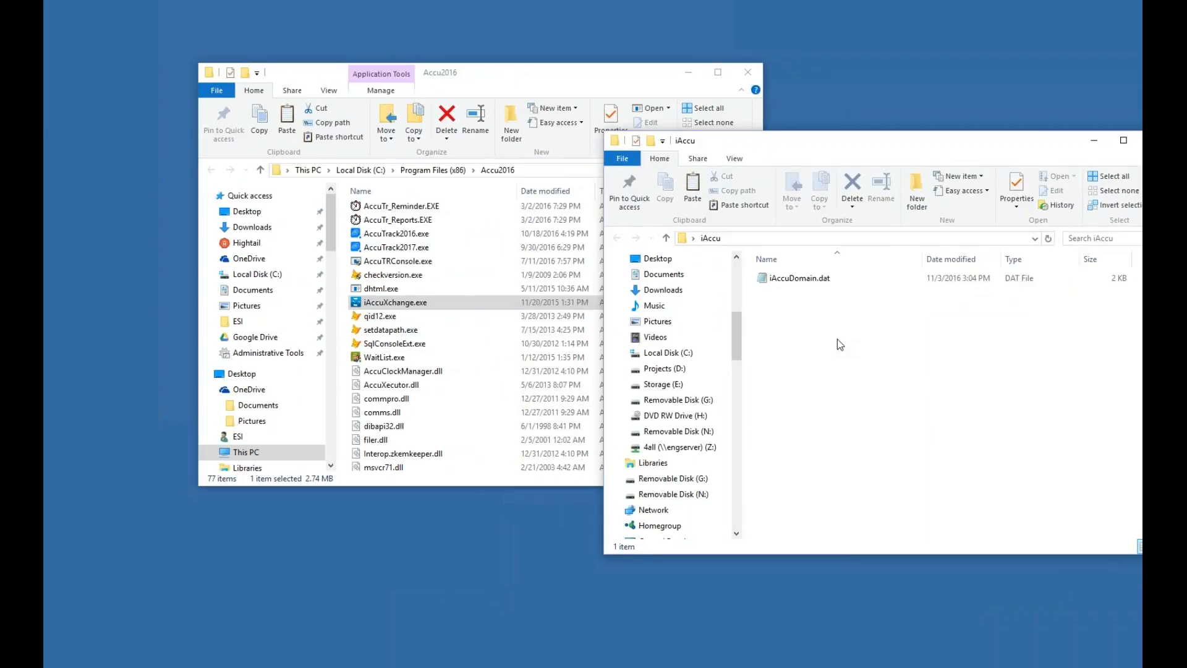
pyautogui.click(557, 172)
pyautogui.click(829, 154)
pyautogui.moveTo(781, 278); pyautogui.dragTo(344, 305)
pyautogui.click(379, 323)
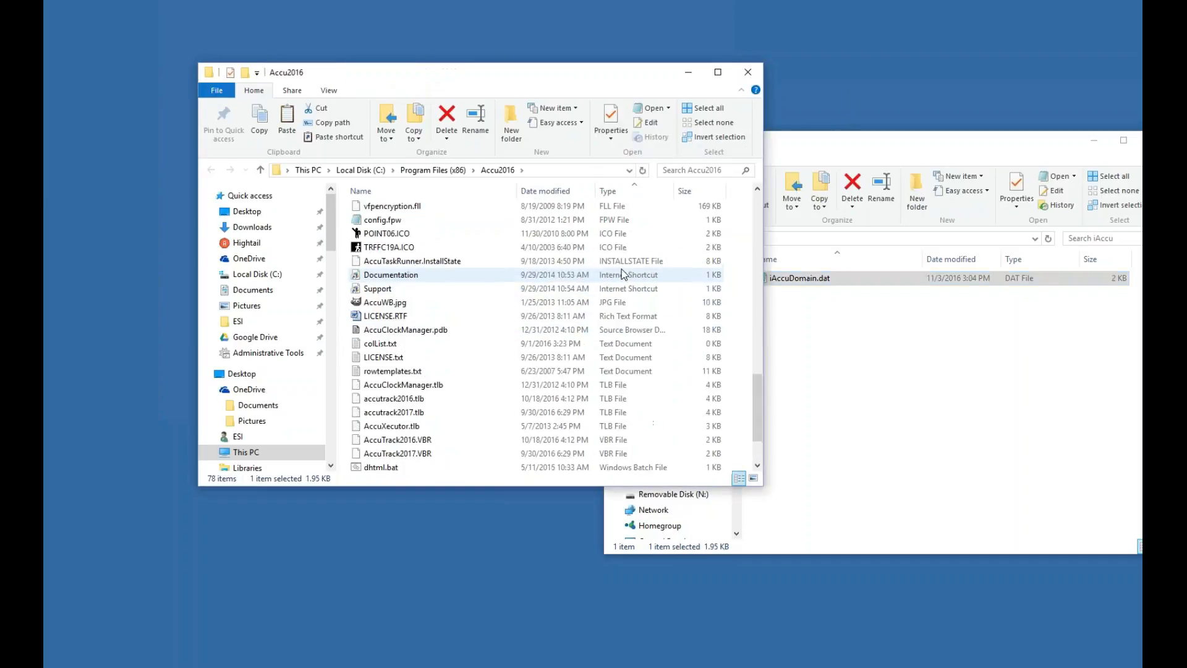
pyautogui.scroll(-3, 497, 309)
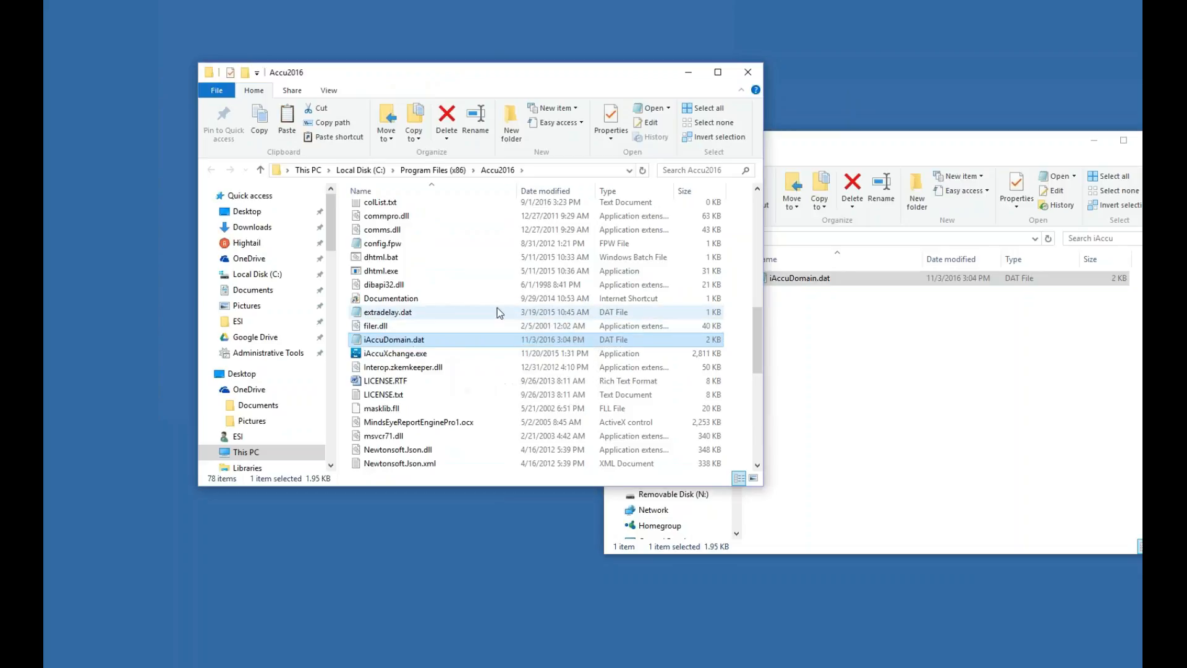
pyautogui.scroll(3, 615, 277)
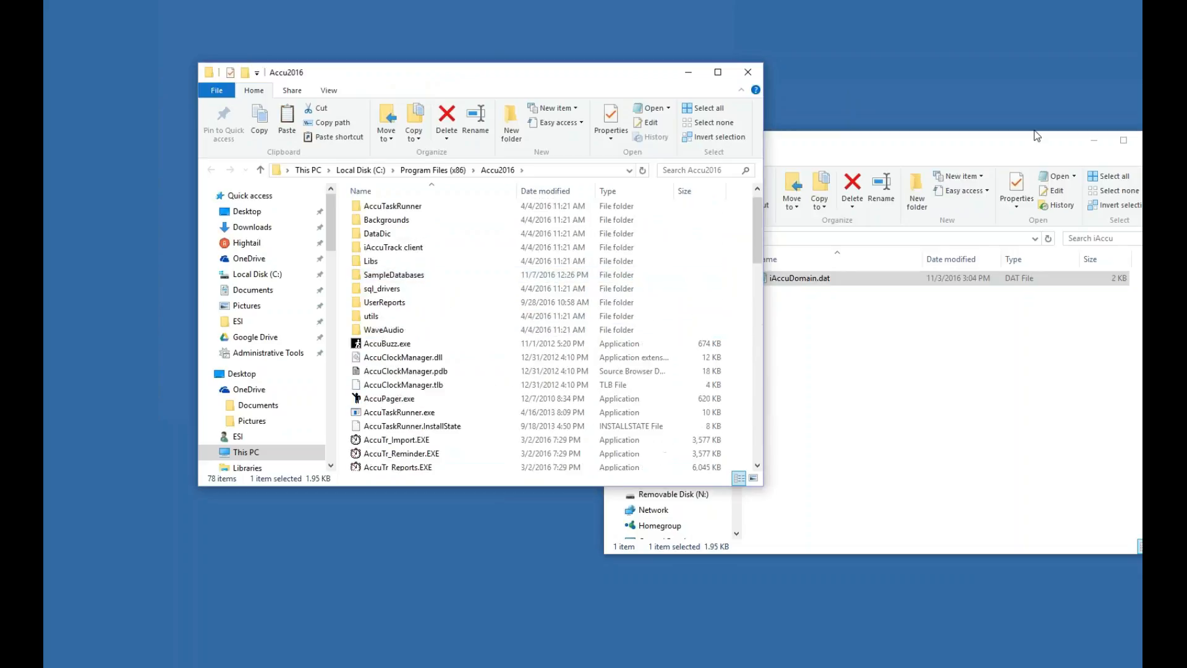
pyautogui.moveTo(1008, 144); pyautogui.dragTo(974, 140)
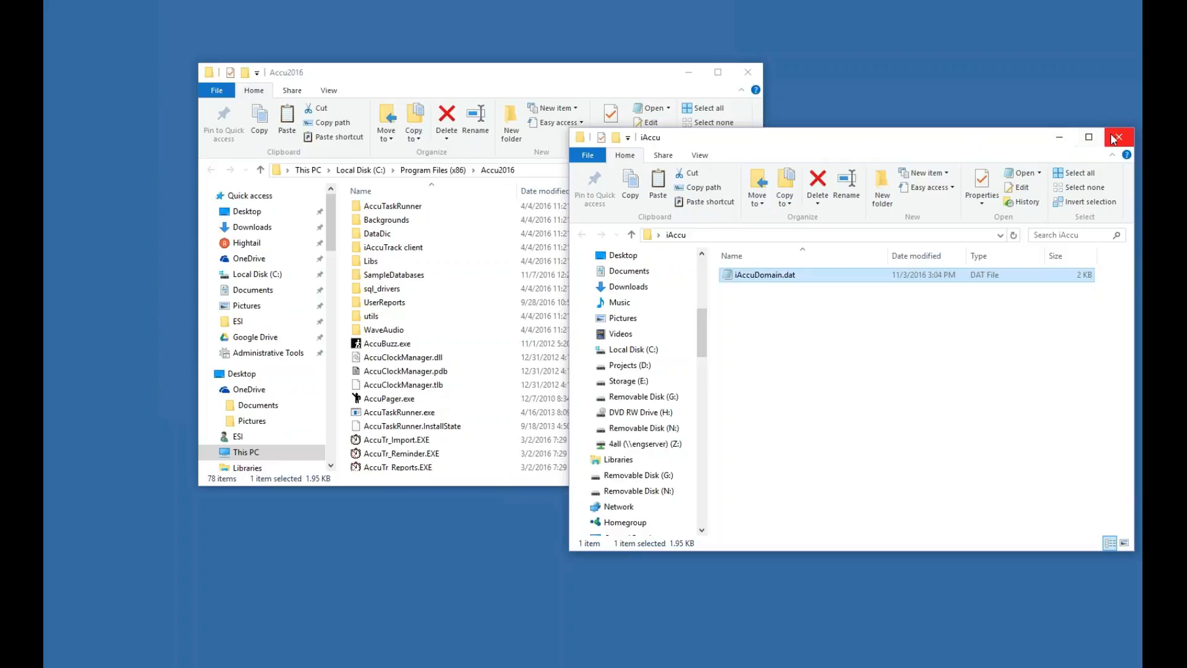
pyautogui.click(1121, 134)
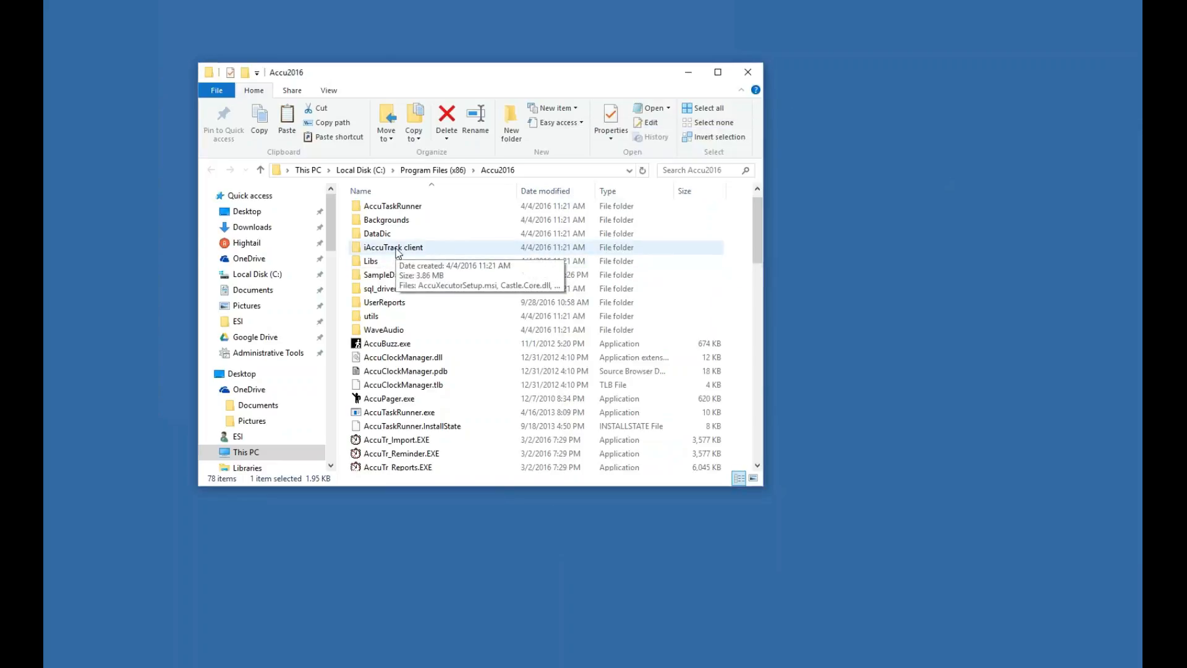
# Launch setup.exe from the iAccuTrack client folder inside Accu2016
pyautogui.click(397, 251)
pyautogui.doubleClick(397, 251)
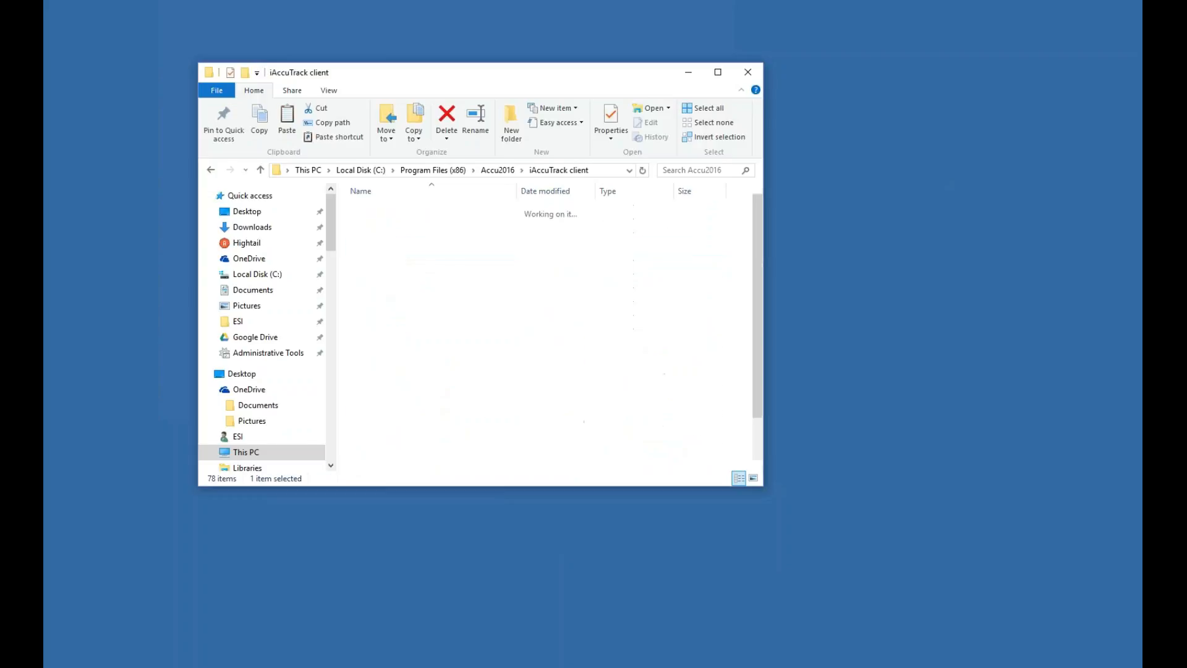
pyautogui.scroll(-2, 399, 266)
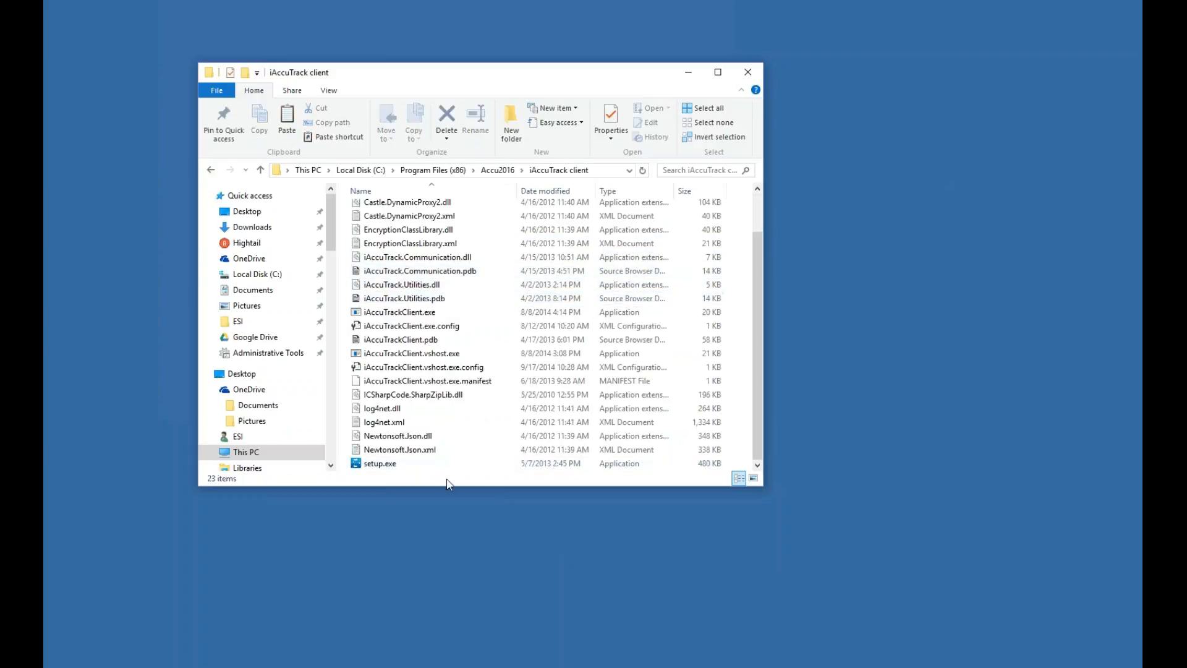
pyautogui.click(395, 465)
pyautogui.doubleClick(394, 466)
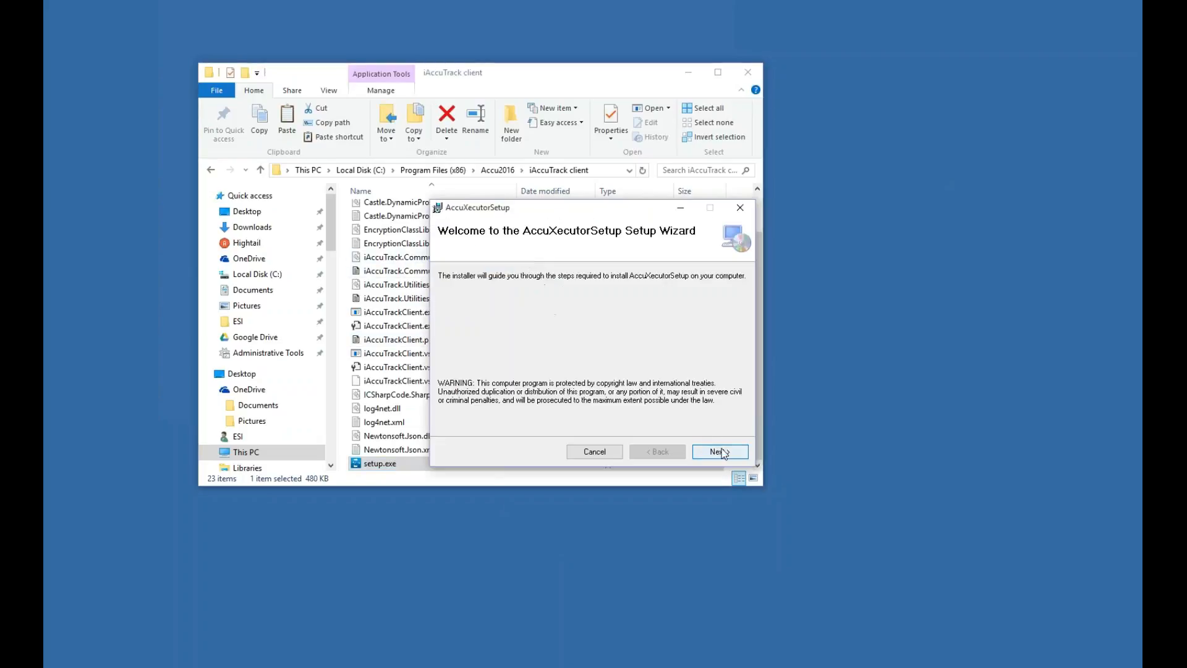
# Install AccuXecutorSetup for Everyone in C:\Program Files (x86)\Accu2016\ and close the installer
pyautogui.click(722, 452)
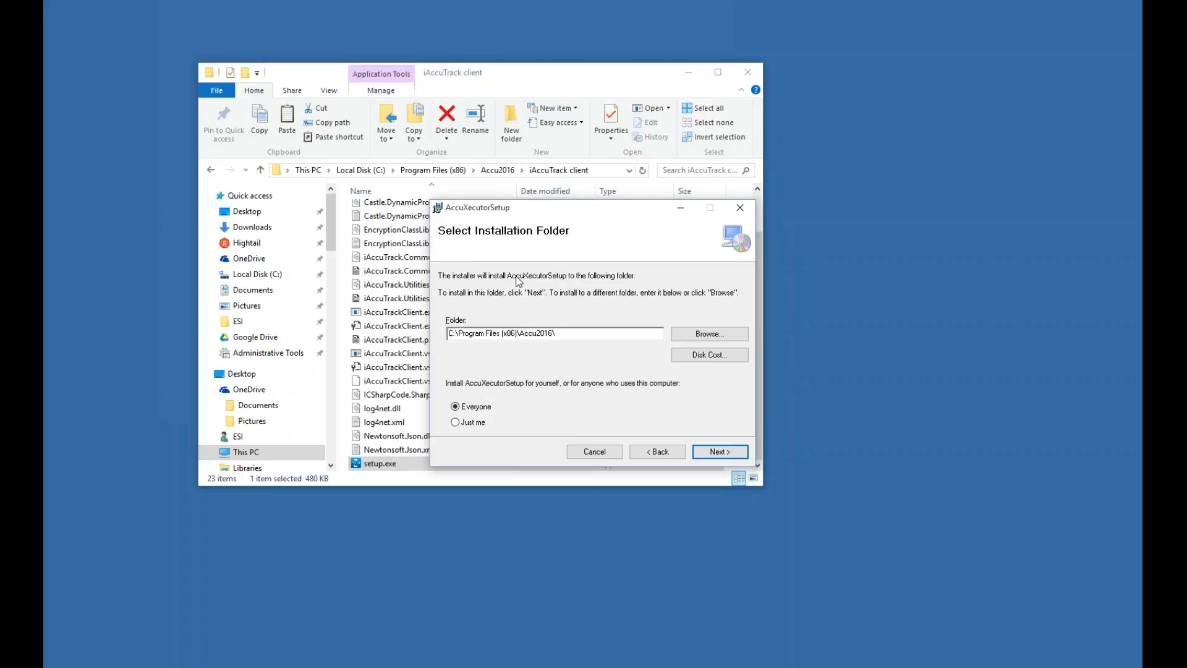
pyautogui.click(713, 451)
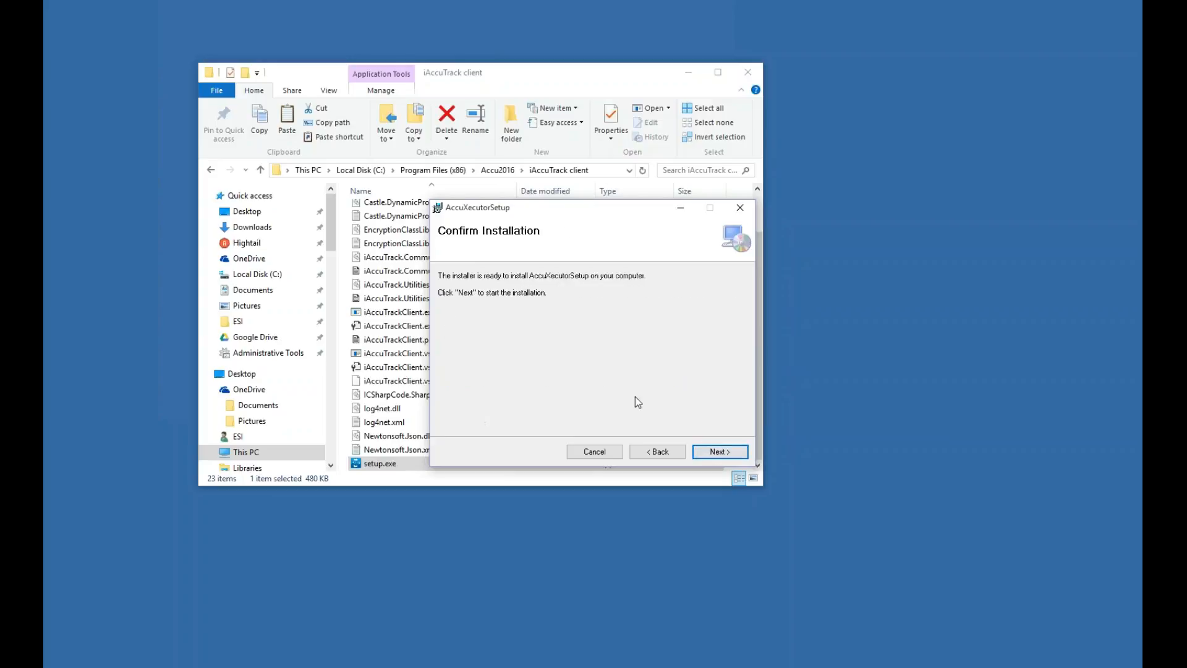
pyautogui.click(718, 452)
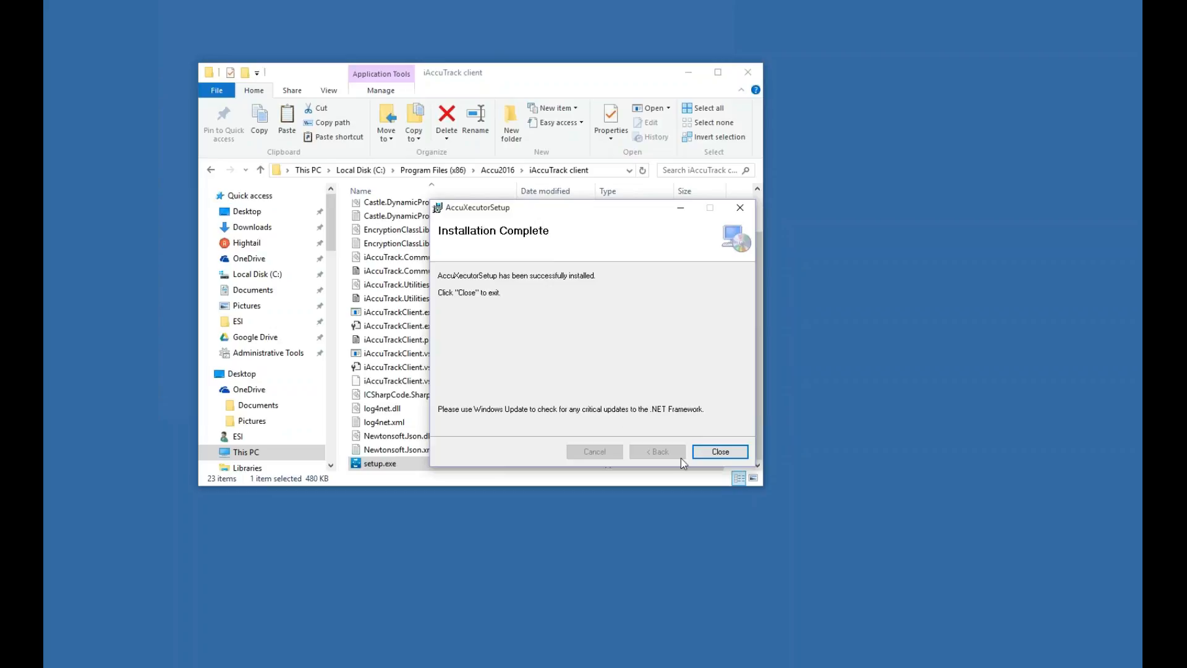
pyautogui.click(715, 451)
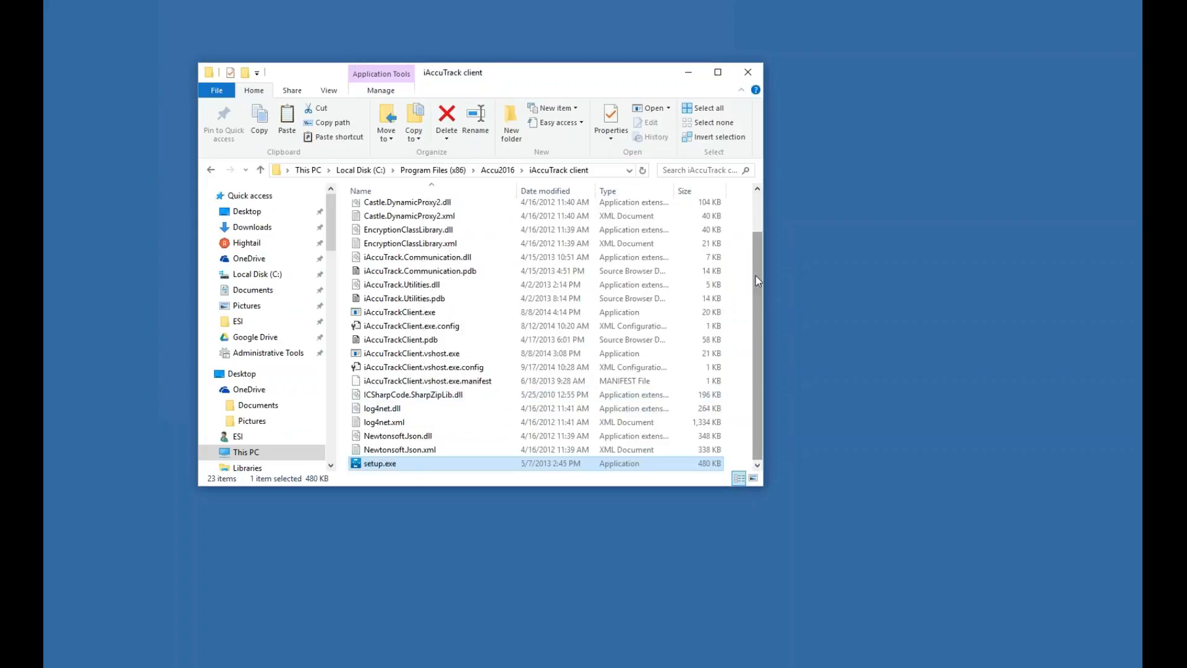
# Return to the Accu2016 folder and launch sqliteodbc.exe from its sql_drivers subfolder
pyautogui.moveTo(756, 276); pyautogui.dragTo(756, 213)
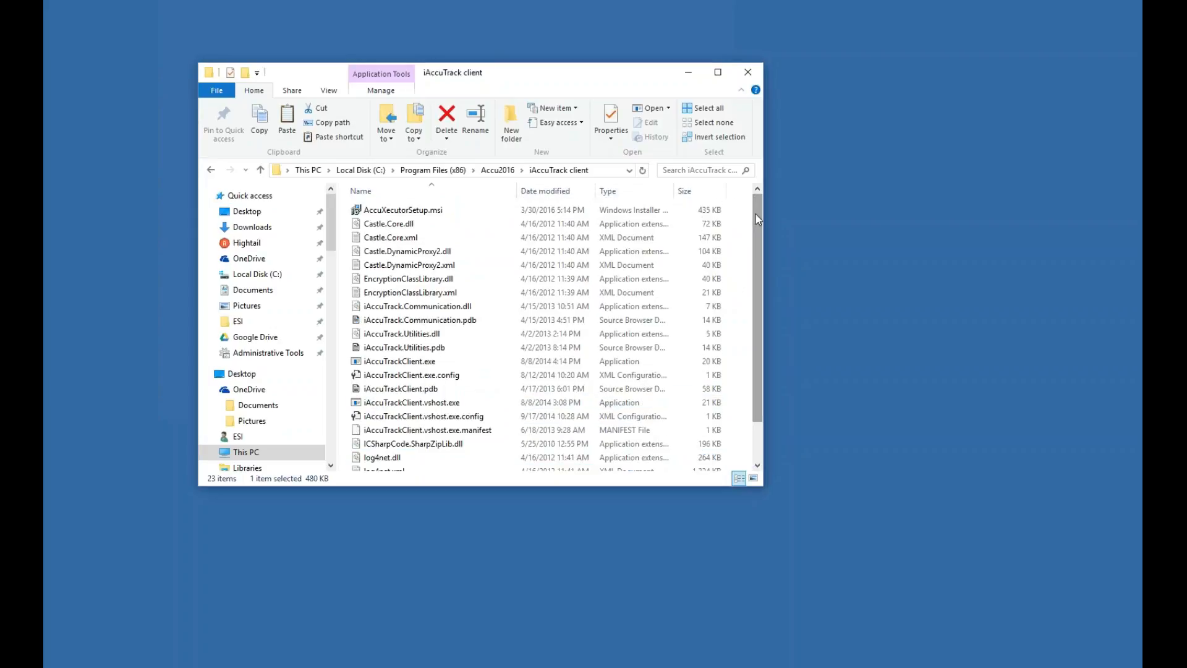
pyautogui.click(499, 171)
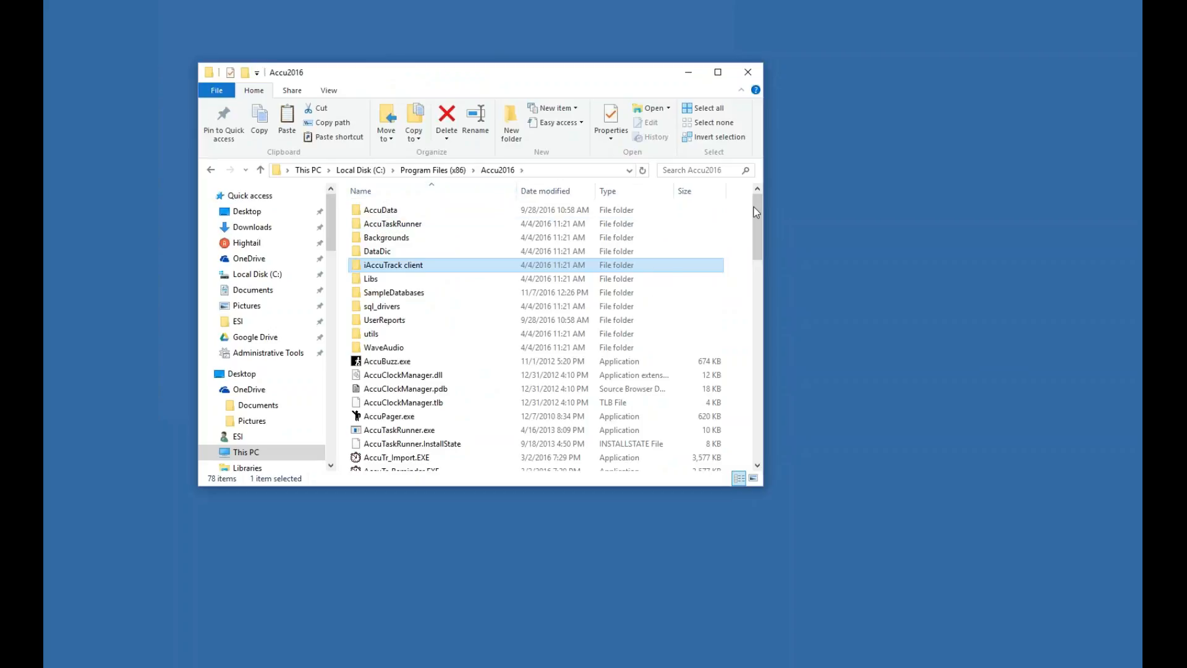
pyautogui.scroll(-1, 755, 216)
pyautogui.scroll(1, 754, 212)
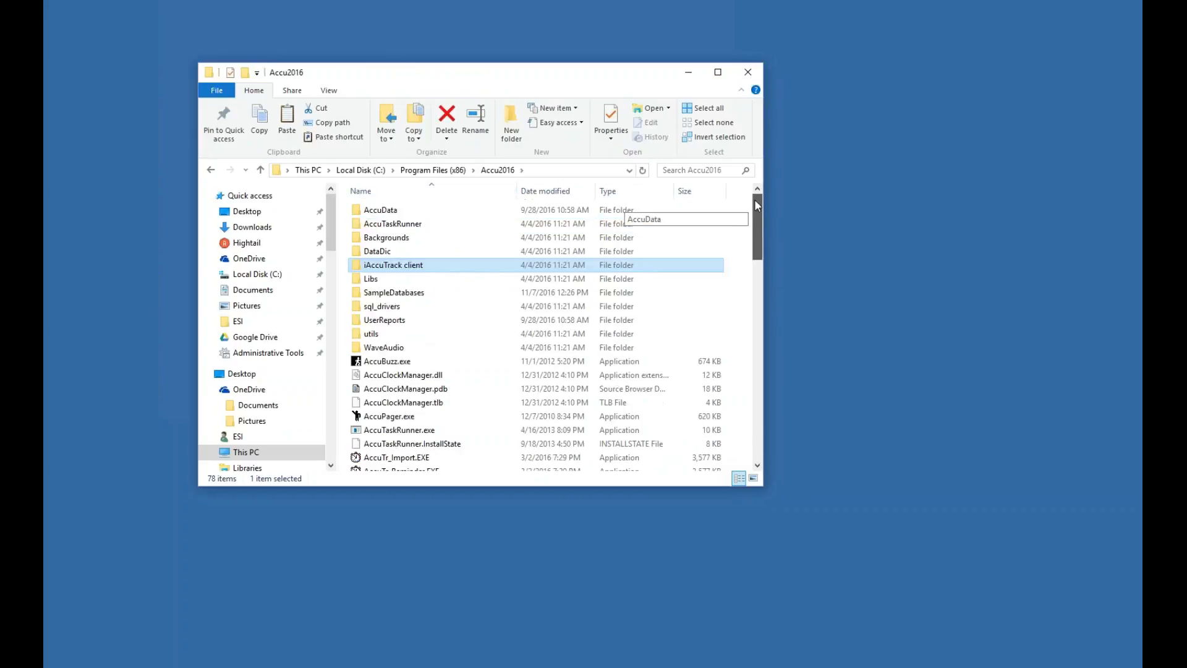
pyautogui.click(397, 308)
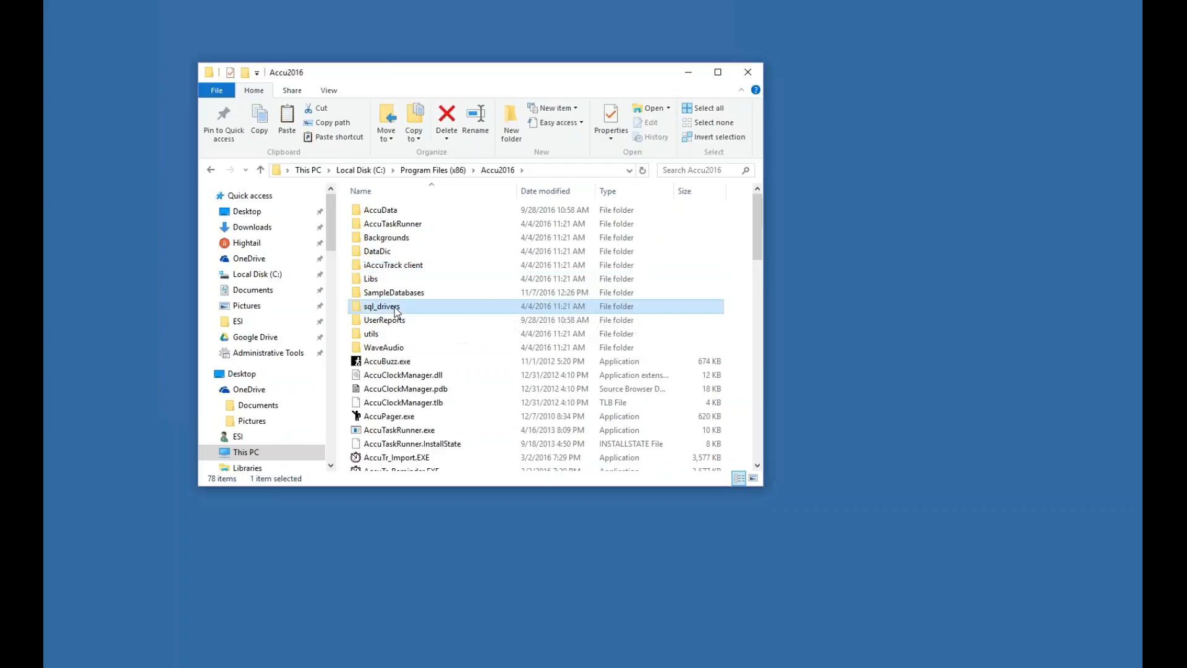
pyautogui.doubleClick(397, 311)
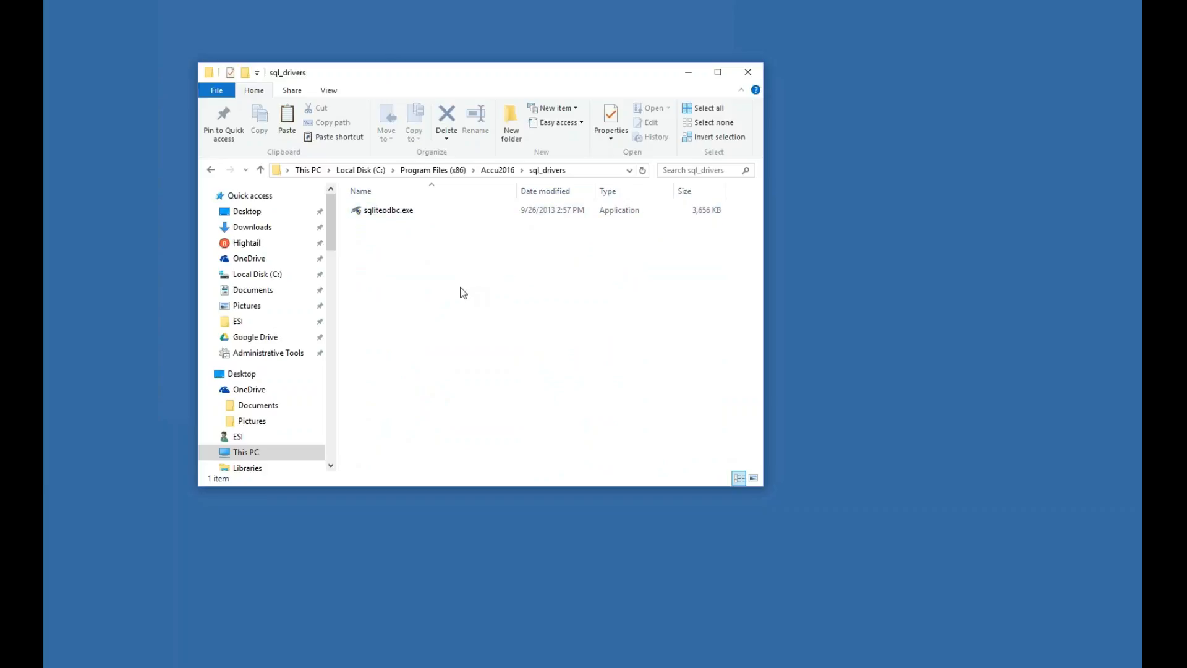
pyautogui.doubleClick(373, 214)
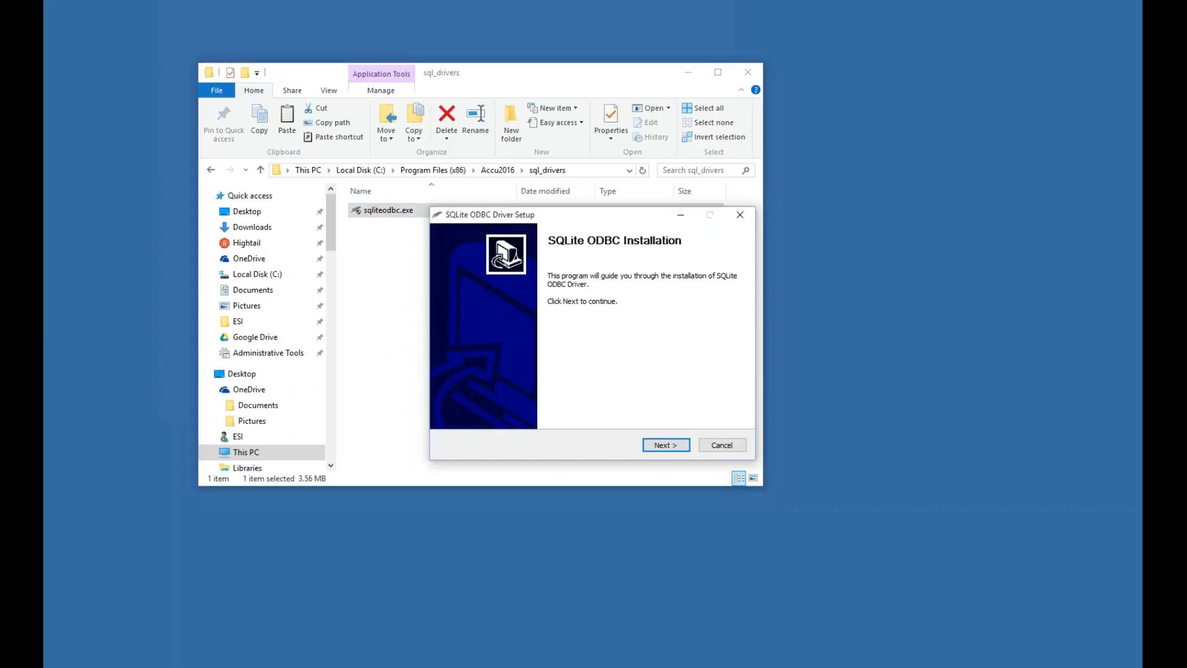
# Accept the license and install the SQLite ODBC Driver in C:\Program Files (x86)\SQLite ODBC Driver without the optional components
pyautogui.click(667, 445)
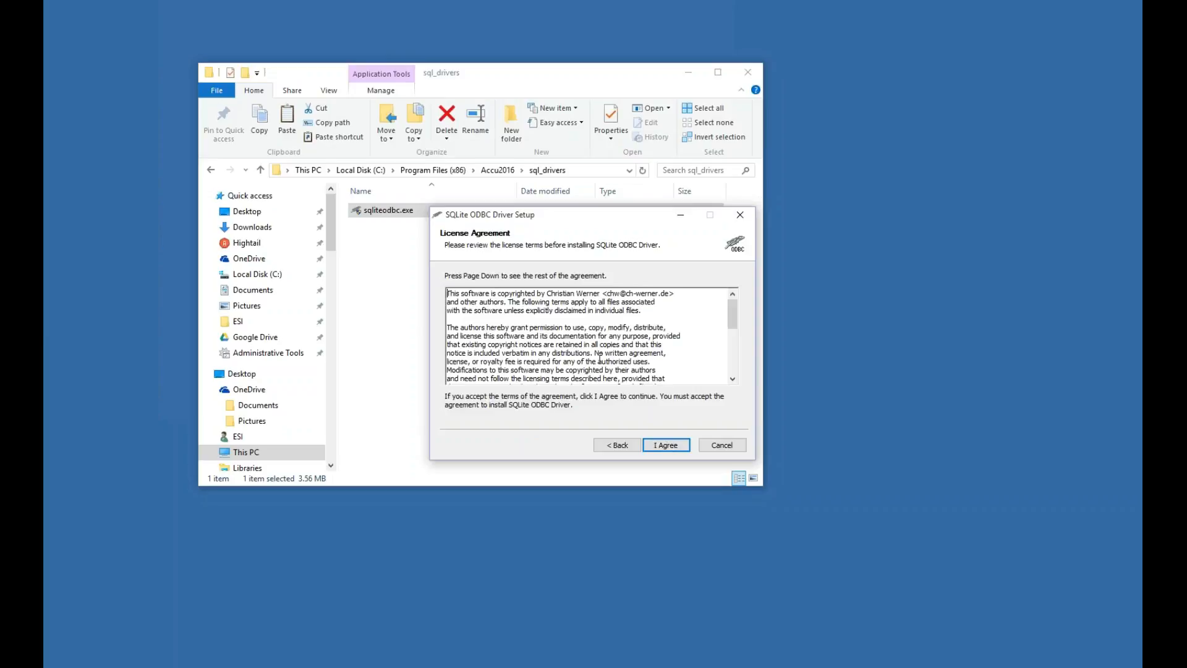
pyautogui.click(663, 444)
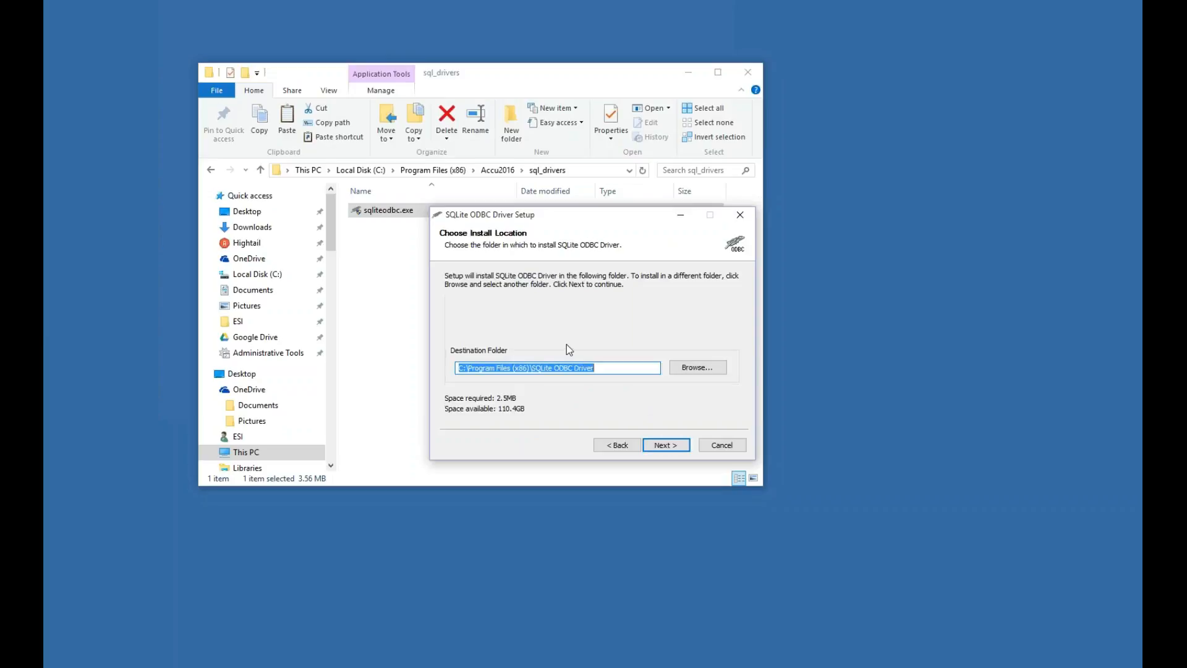
pyautogui.click(667, 445)
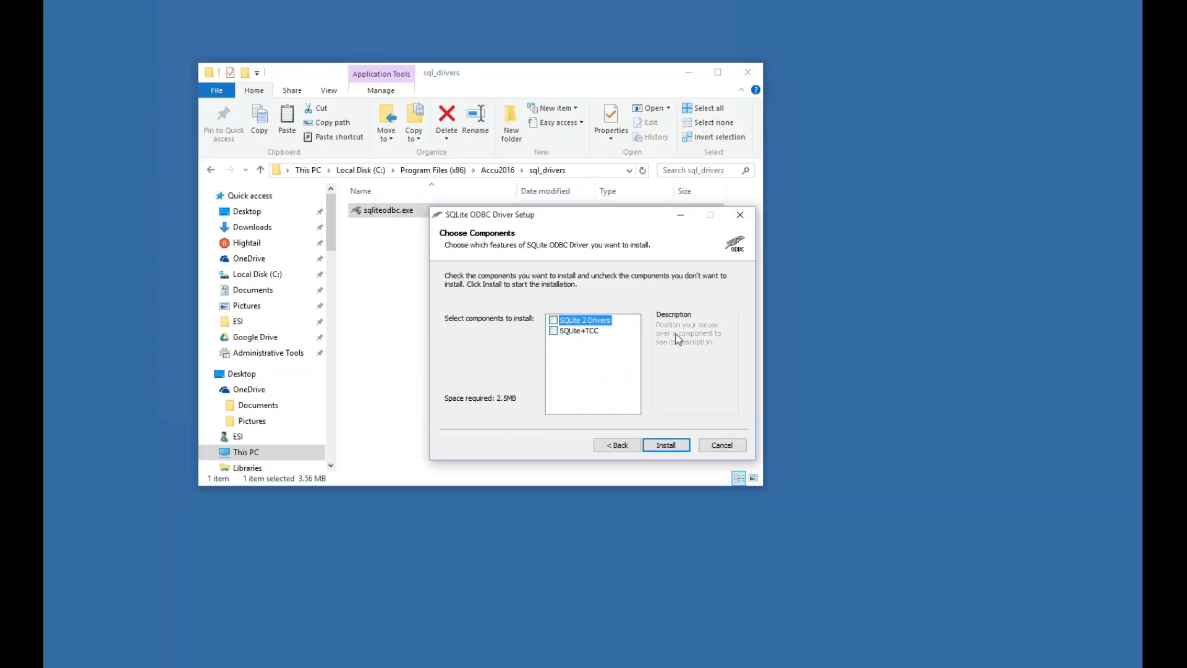
pyautogui.click(667, 445)
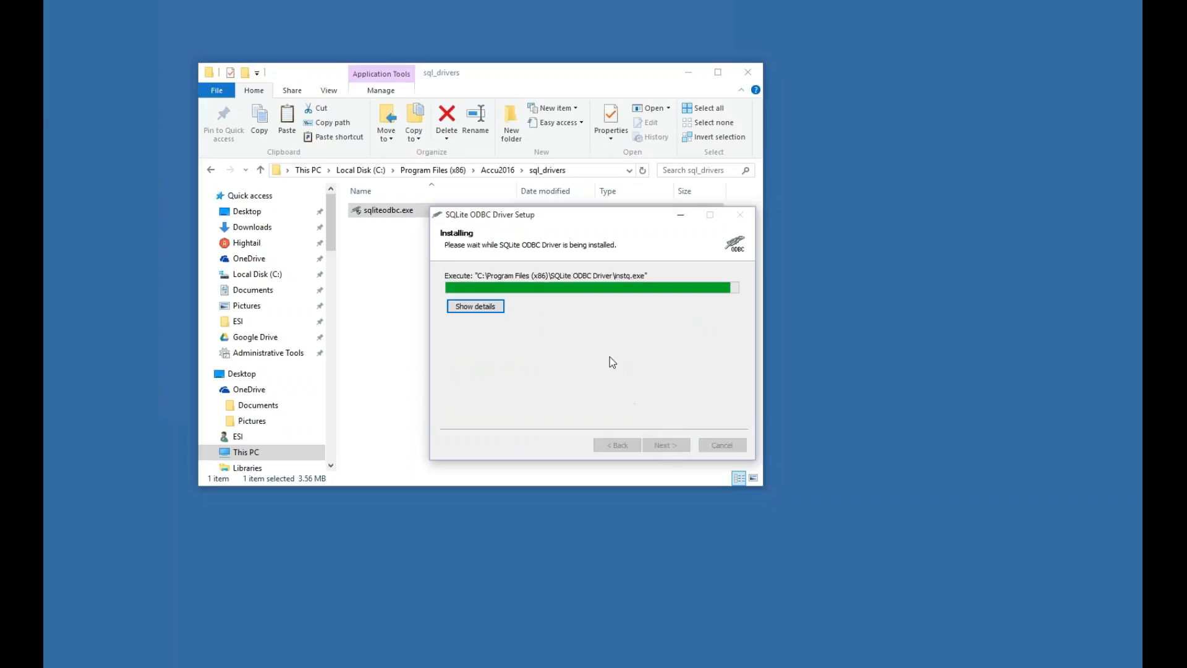
pyautogui.click(667, 446)
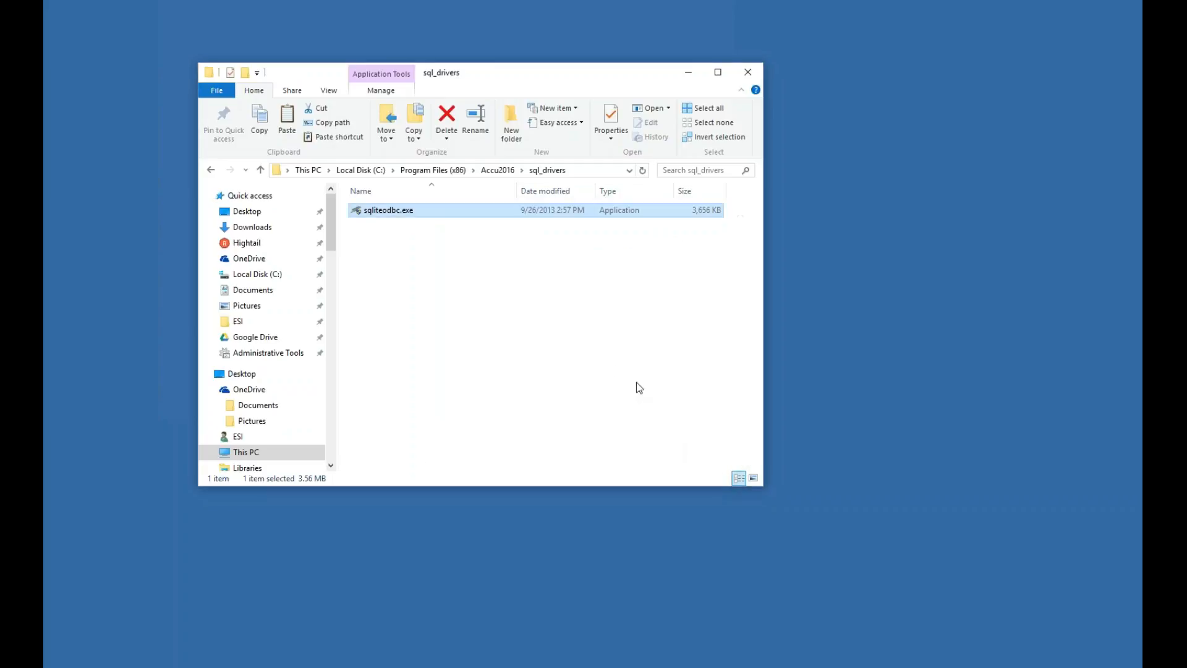
# Locate iAccuXchange.exe in the Accu2016 folder and try to create a shortcut to it on the desktop
pyautogui.click(498, 171)
pyautogui.scroll(-5, 681, 278)
pyautogui.scroll(-6, 752, 295)
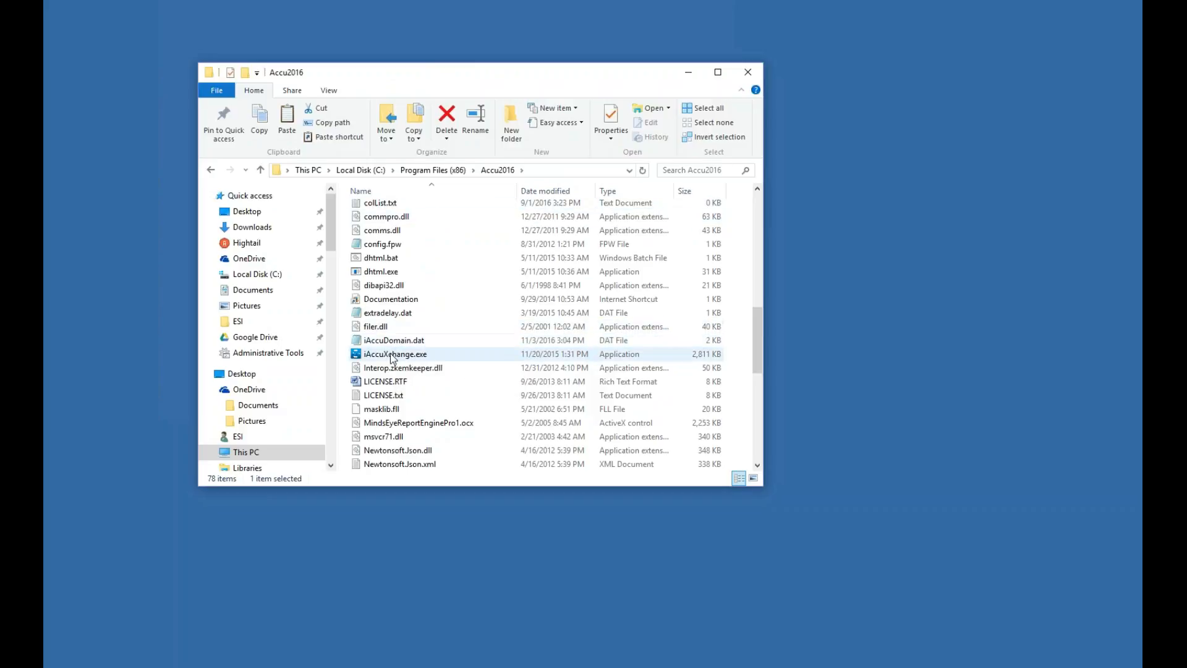
pyautogui.moveTo(390, 357); pyautogui.dragTo(239, 213)
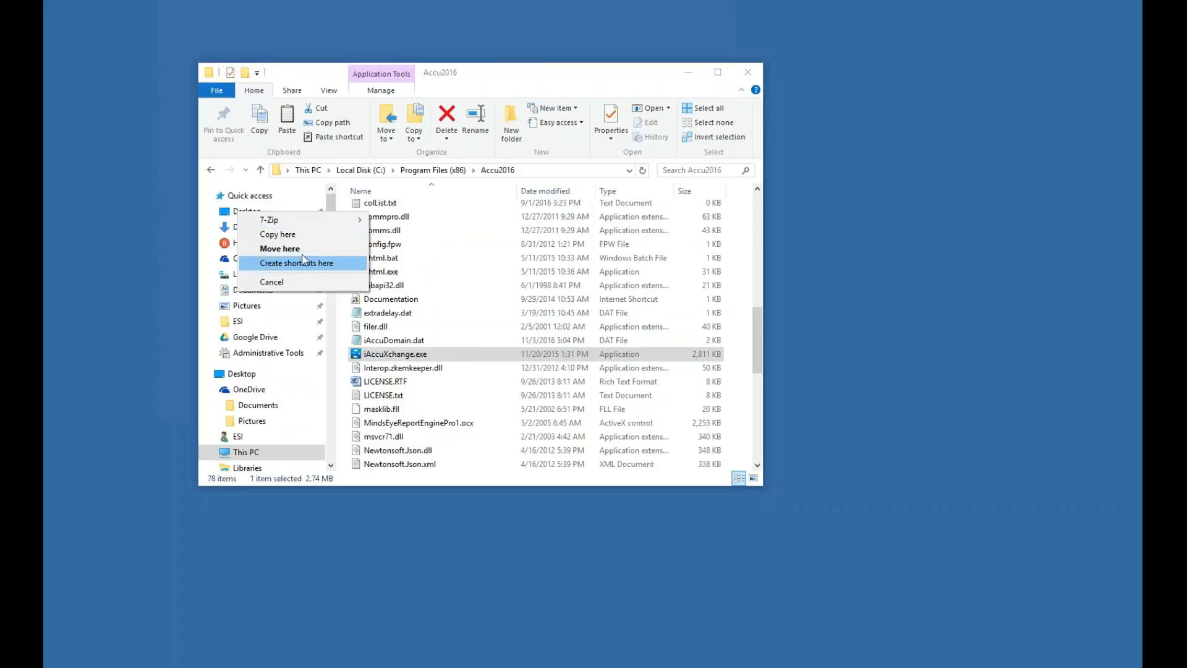
pyautogui.click(442, 96)
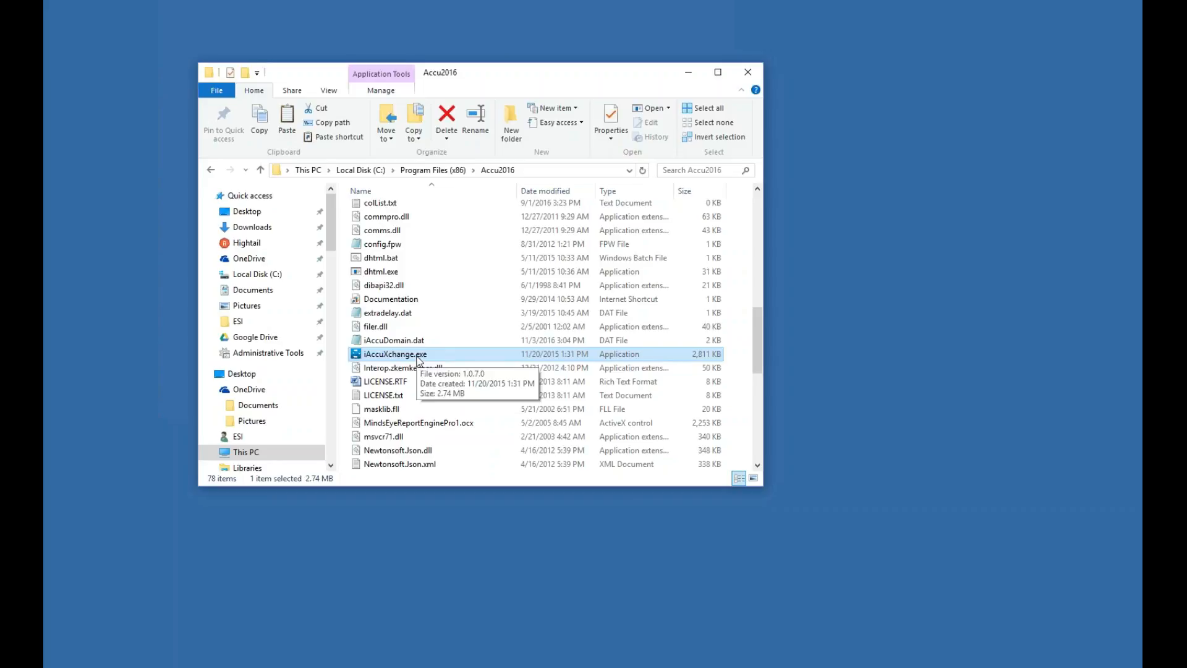
# Close the Accu2016 folder, run iAccuXchange with the upload-only option, and dismiss the synchronization message
pyautogui.click(748, 72)
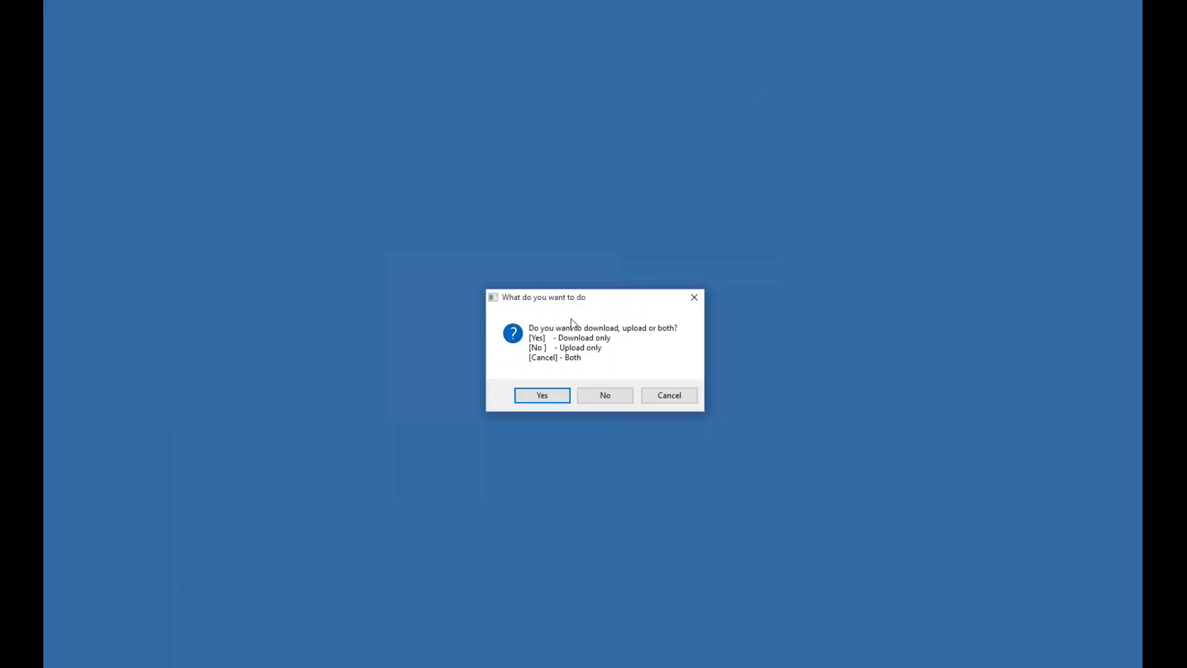
pyautogui.click(603, 397)
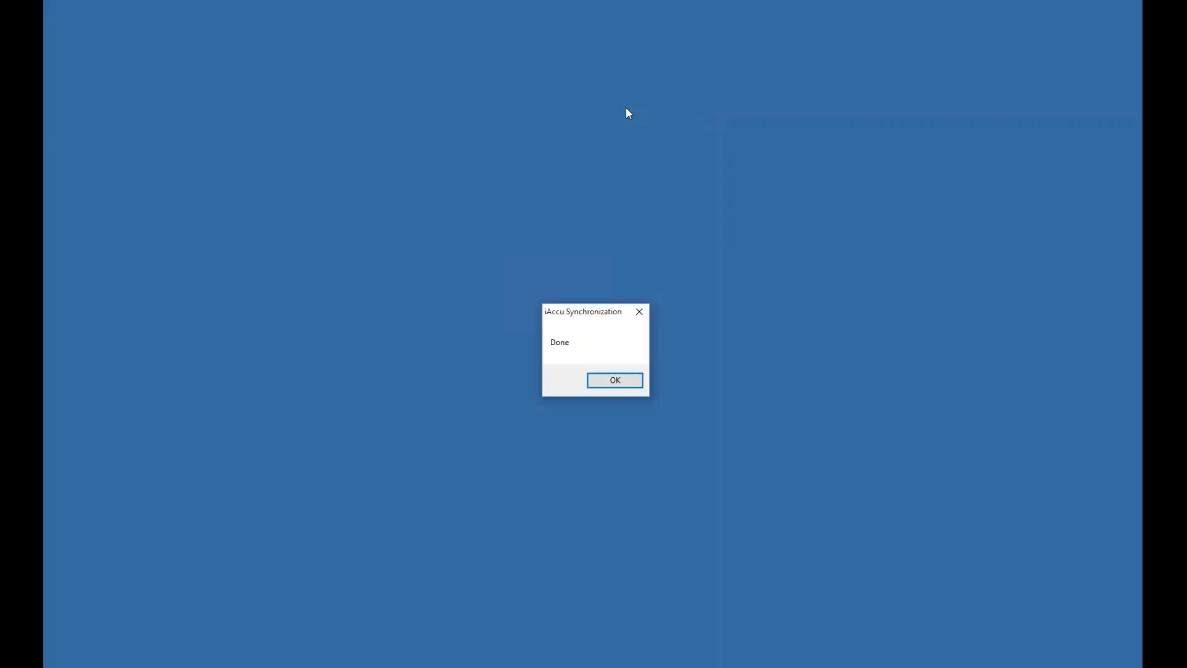
pyautogui.click(615, 382)
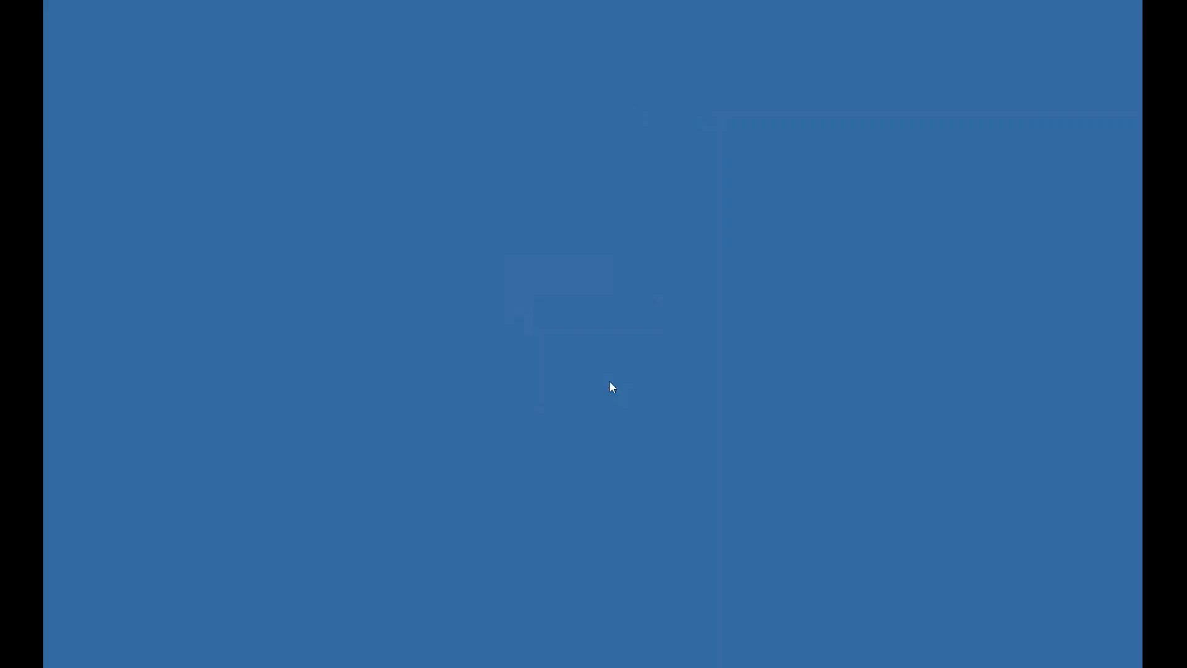